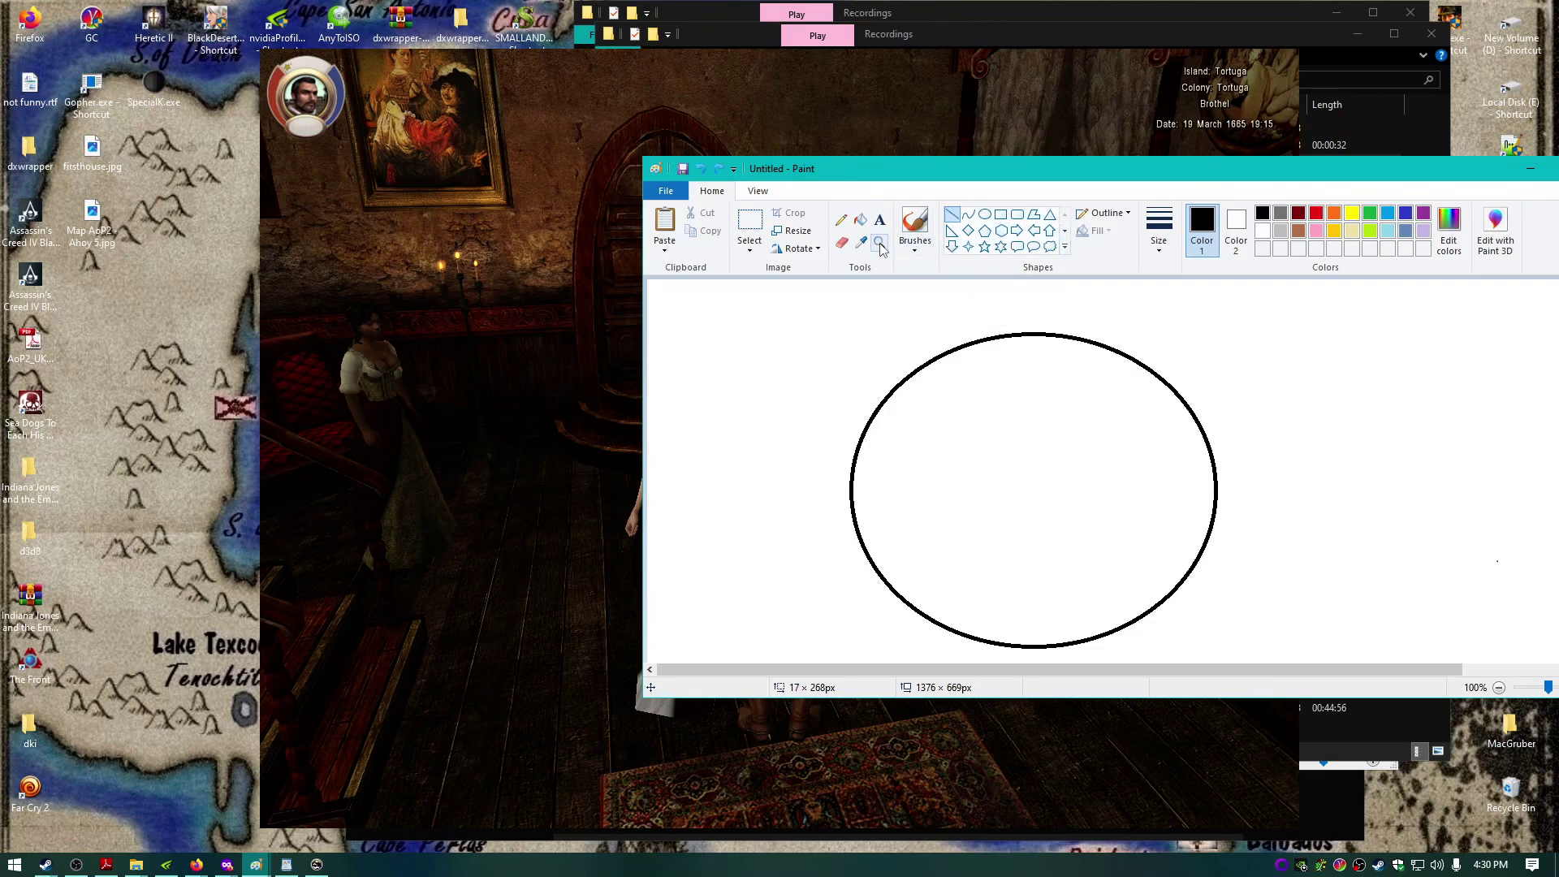
Draw two close, nearly vertical lines from the big circle's top edge to its bottom.
left_click(955, 232)
left_click_drag(1016, 337, 1028, 647)
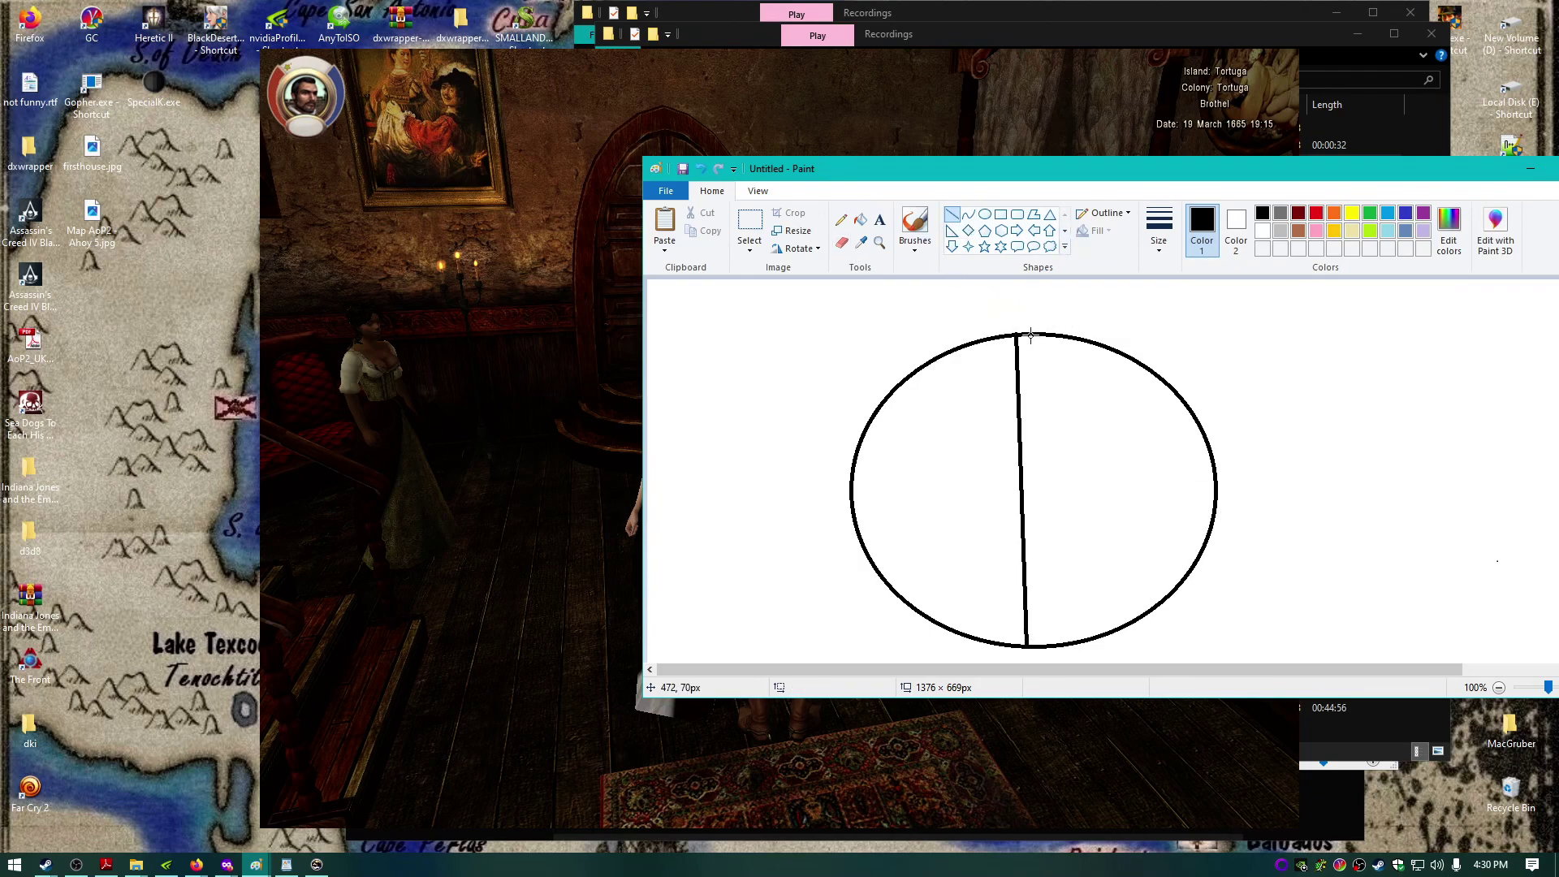
left_click_drag(1031, 334, 1043, 647)
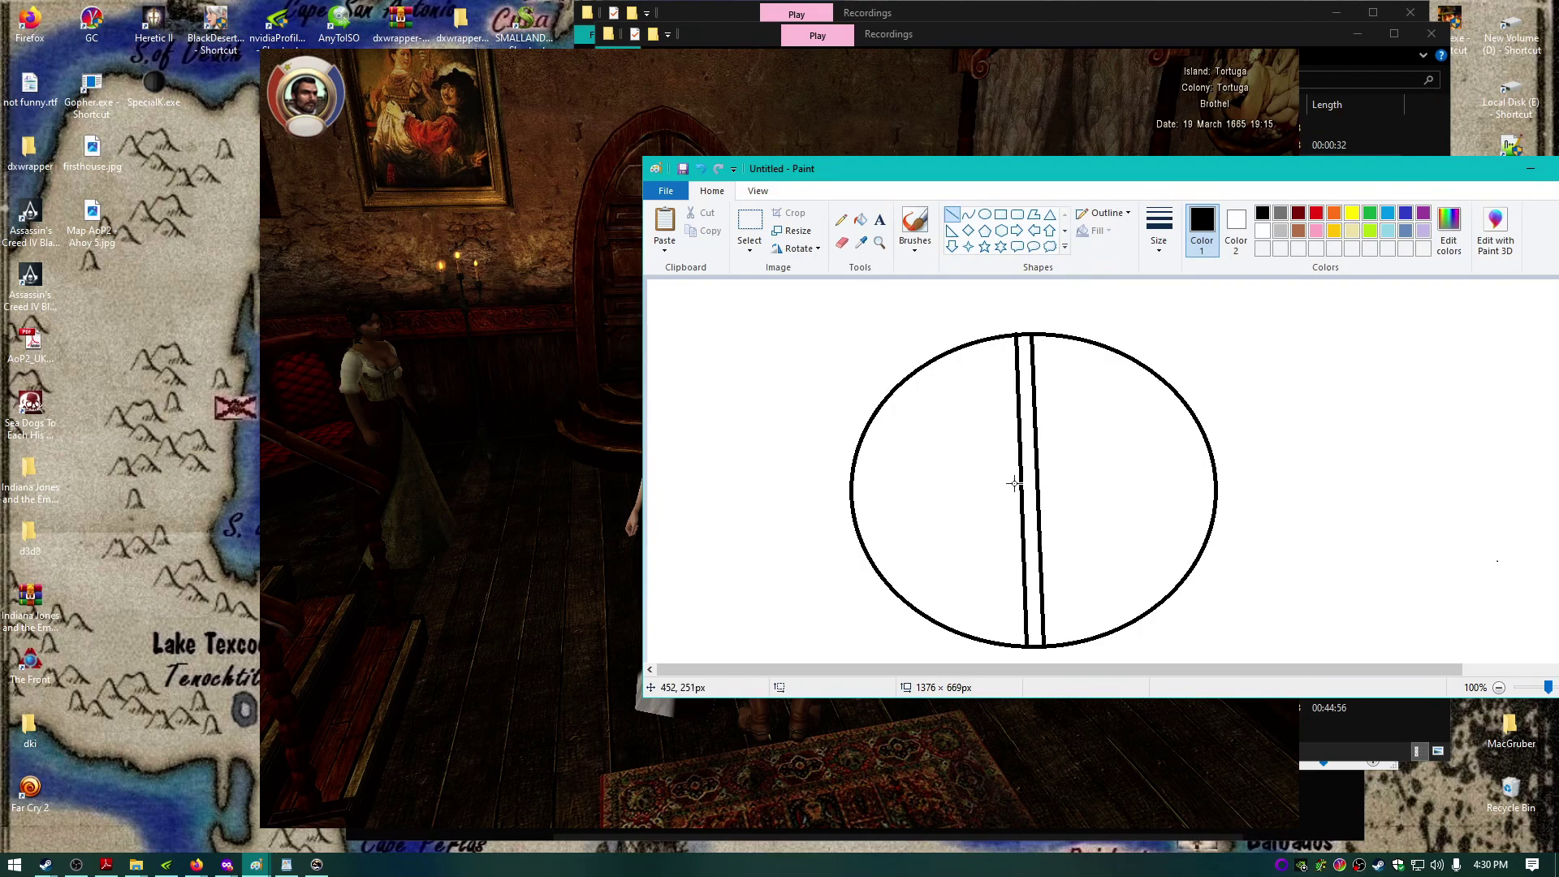
Draw a small oval core circle, then shrink and reposition it until centred on the tube.
left_click(985, 216)
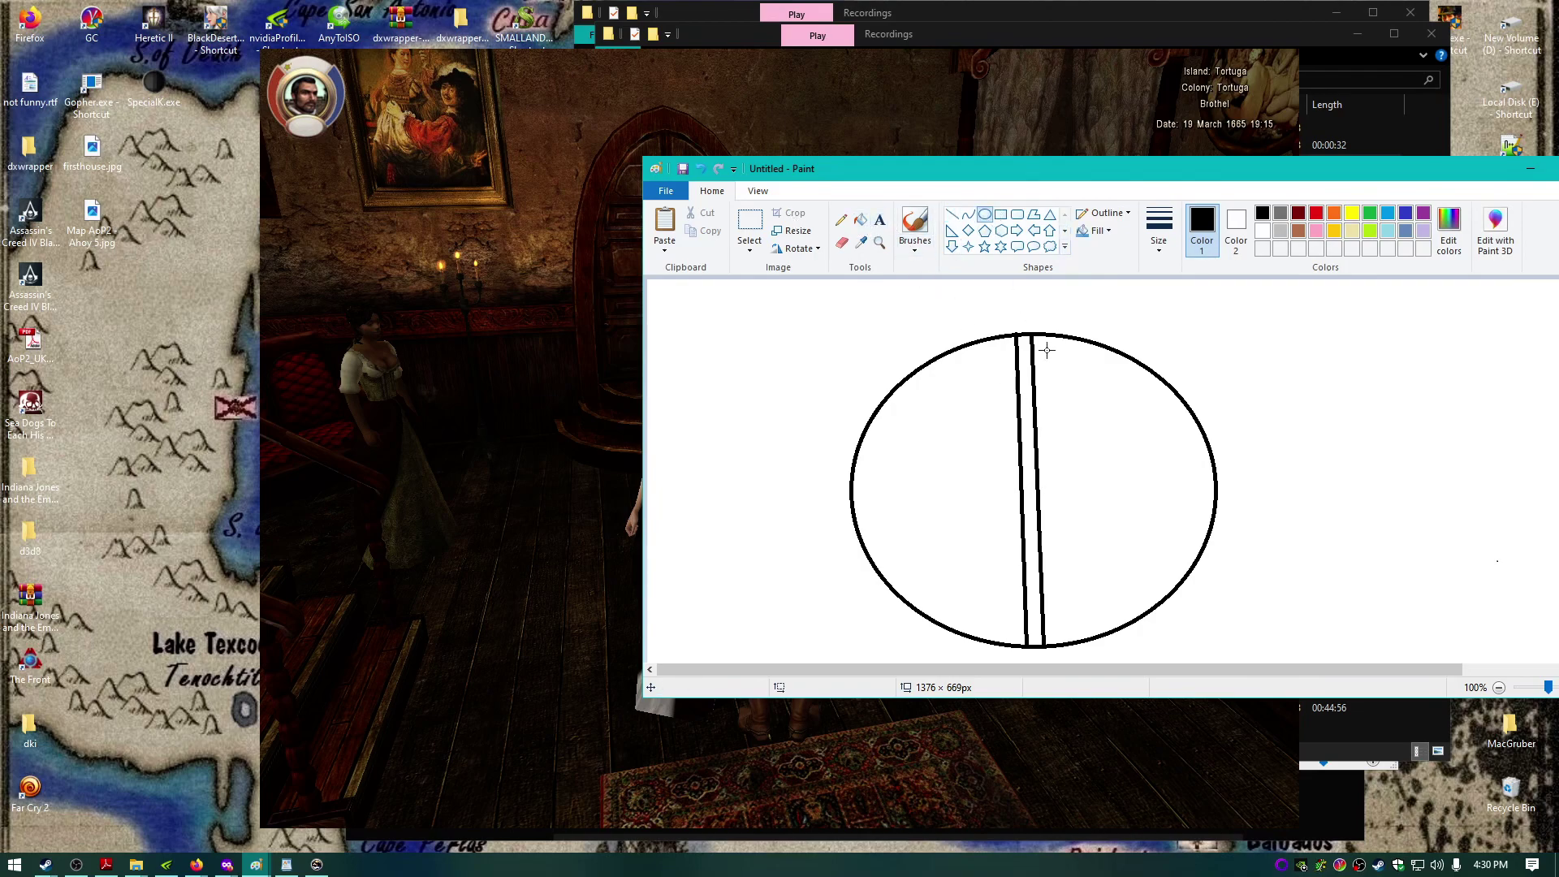
left_click_drag(962, 435, 1095, 562)
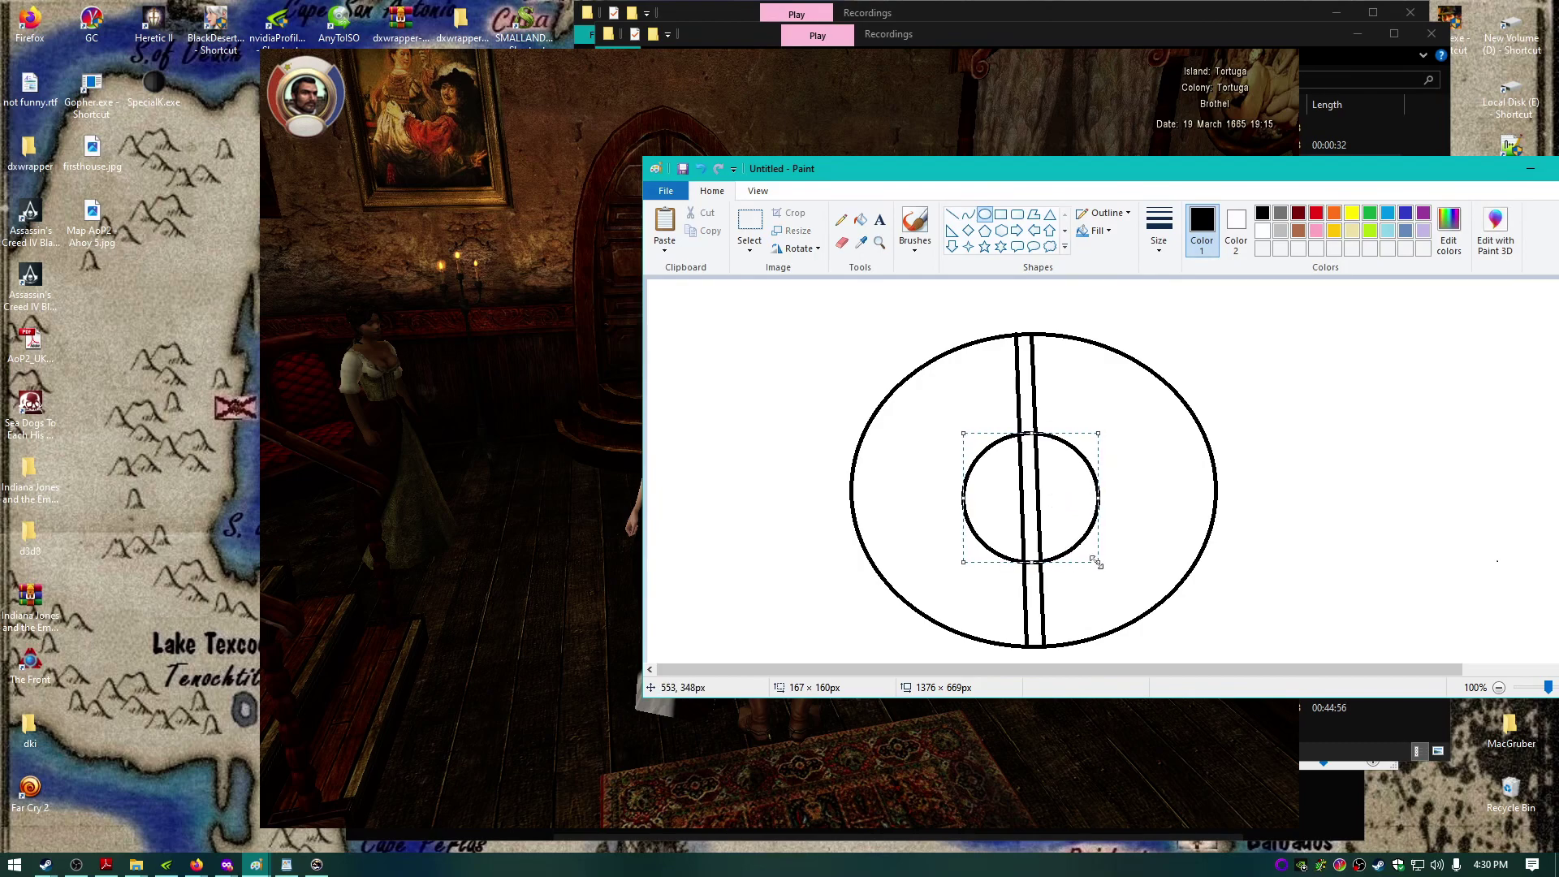
left_click_drag(1094, 562, 1085, 543)
left_click_drag(1023, 484, 1033, 492)
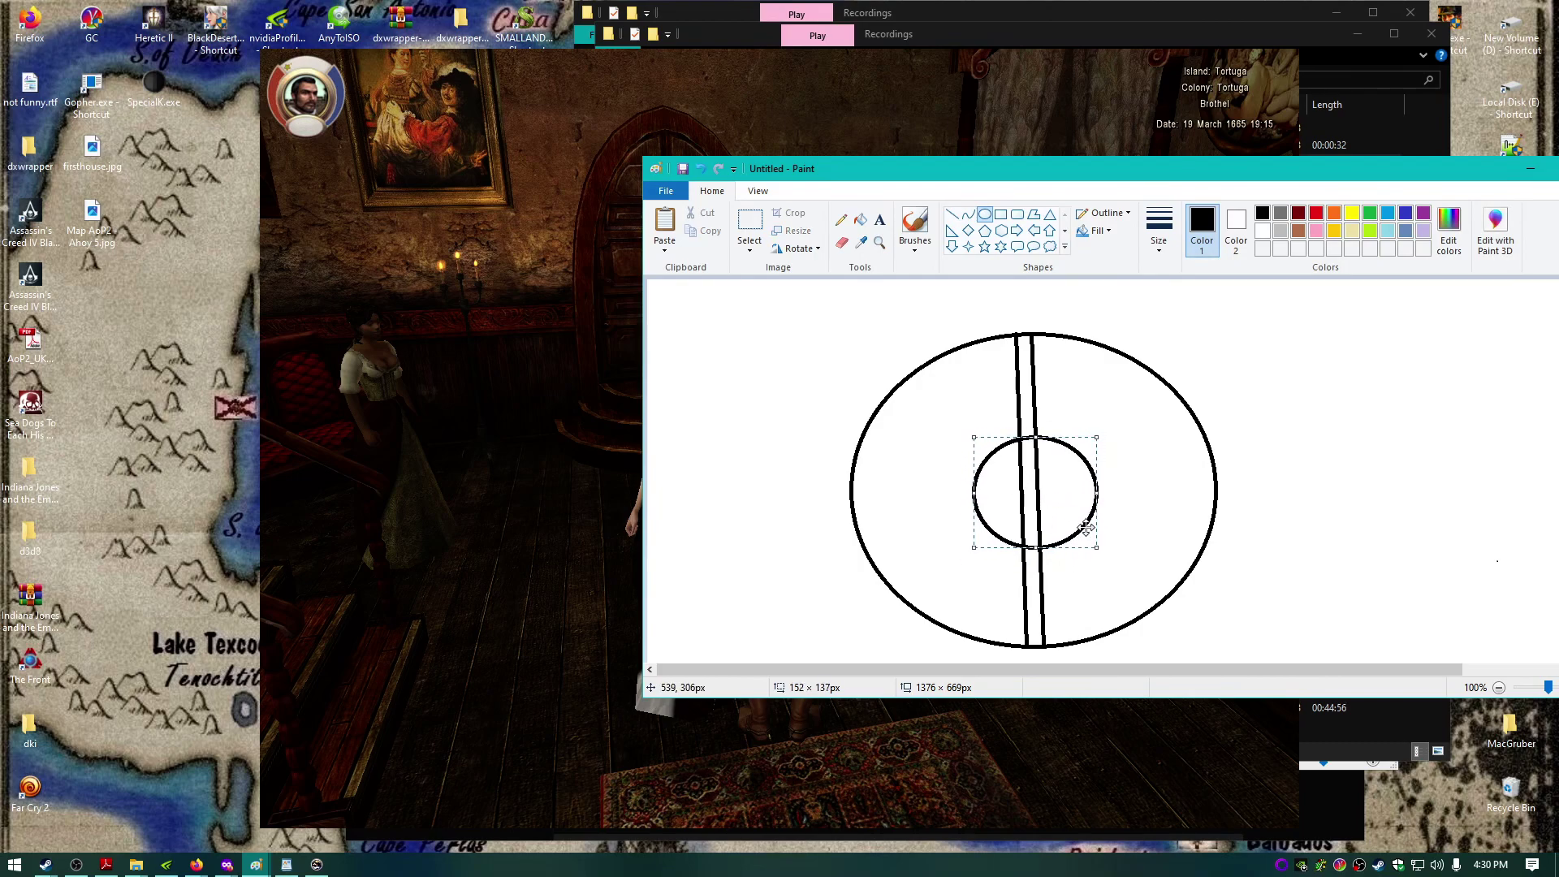
left_click_drag(1098, 551, 1086, 544)
left_click_drag(1050, 485, 1057, 492)
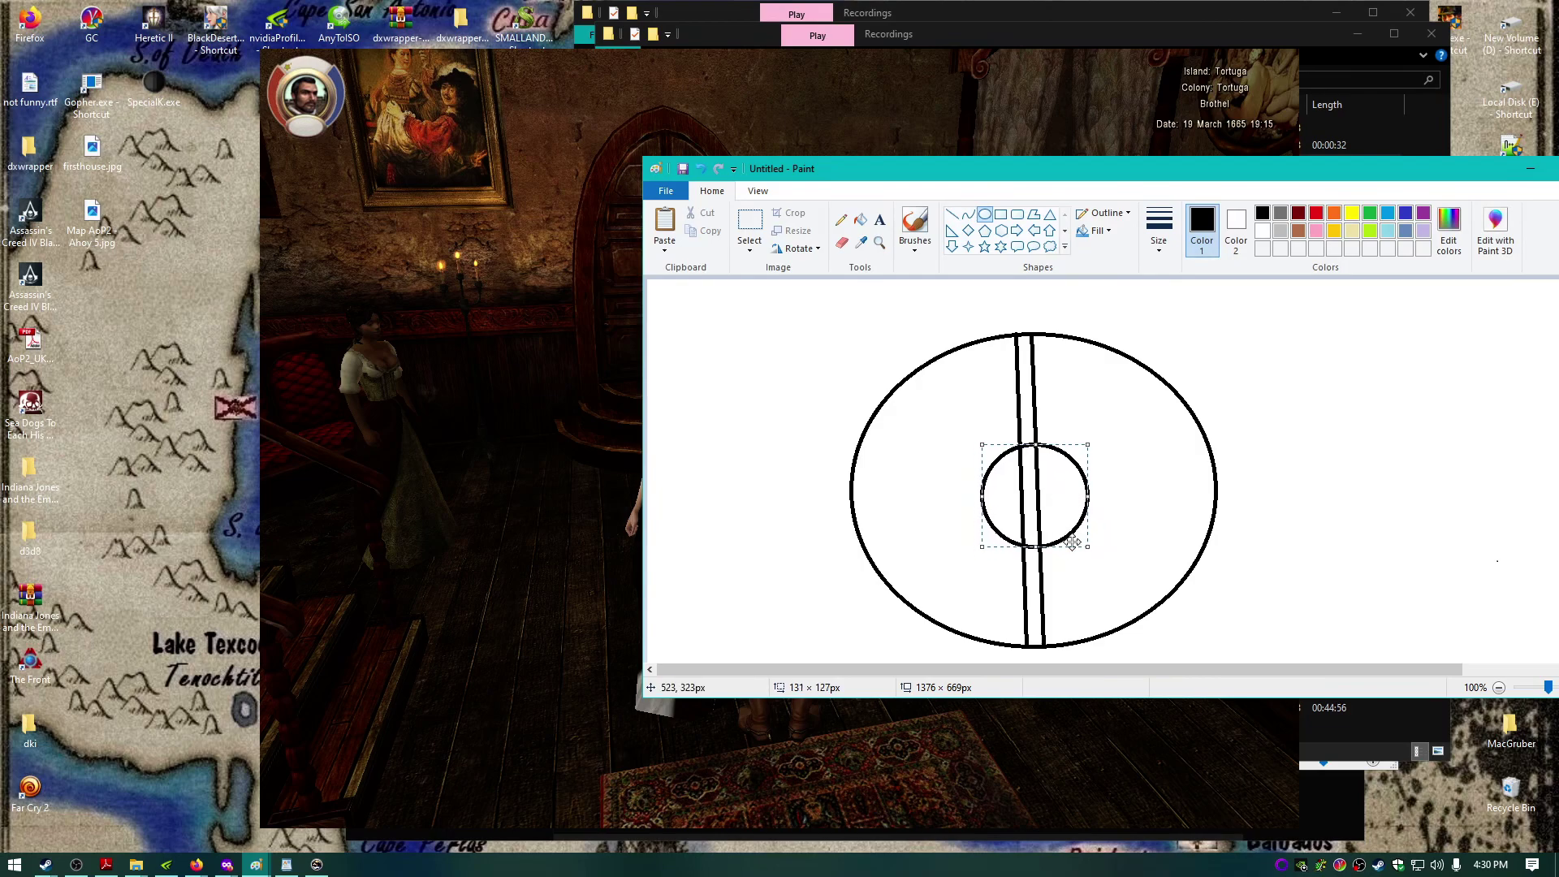
left_click_drag(1080, 544, 1053, 494)
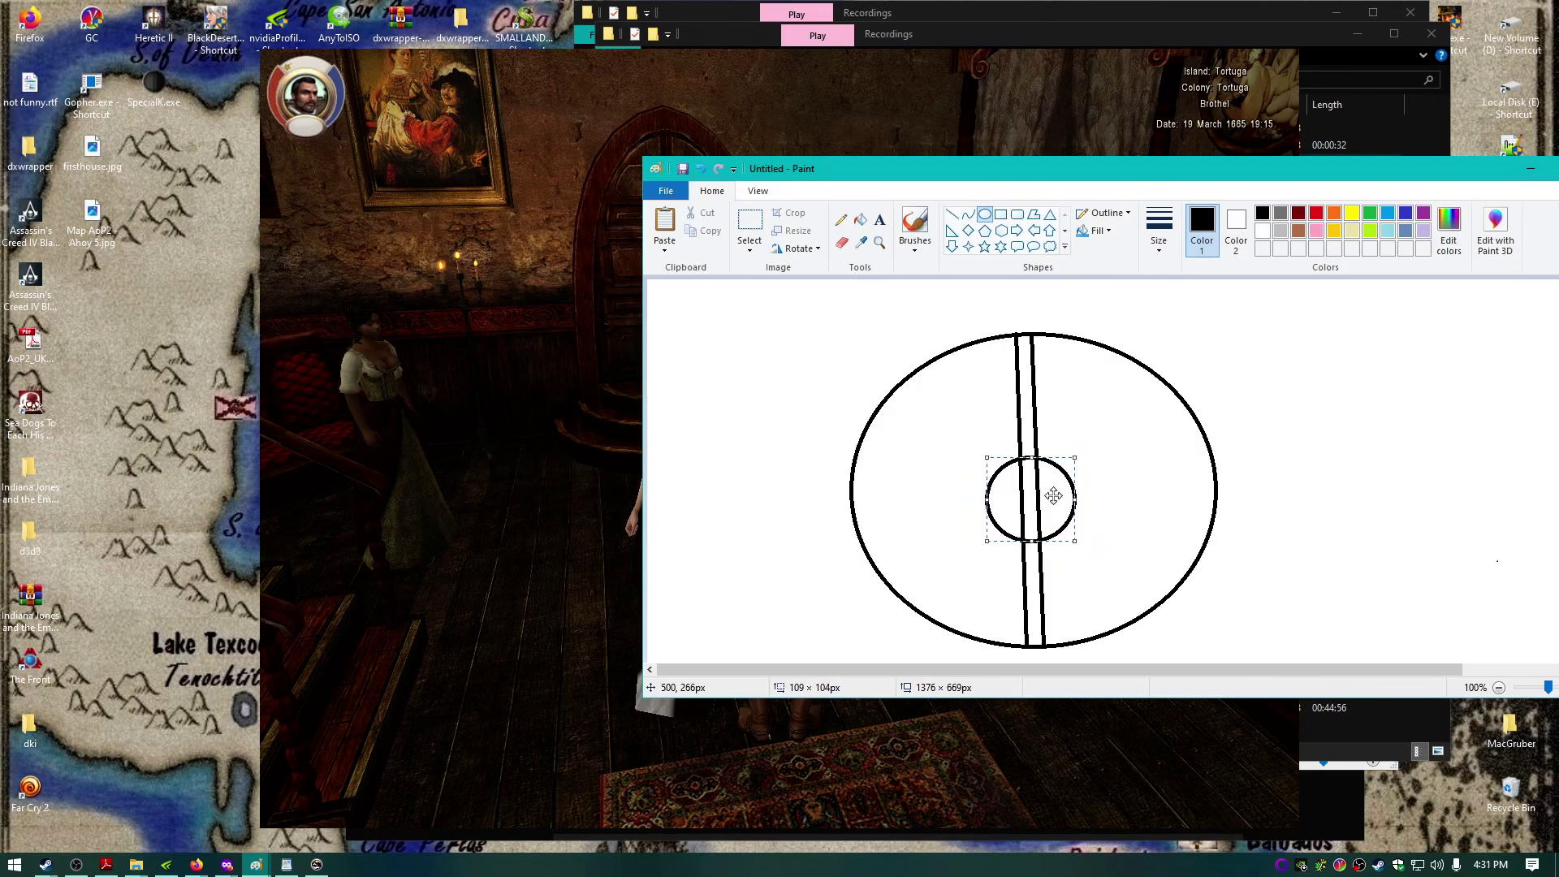